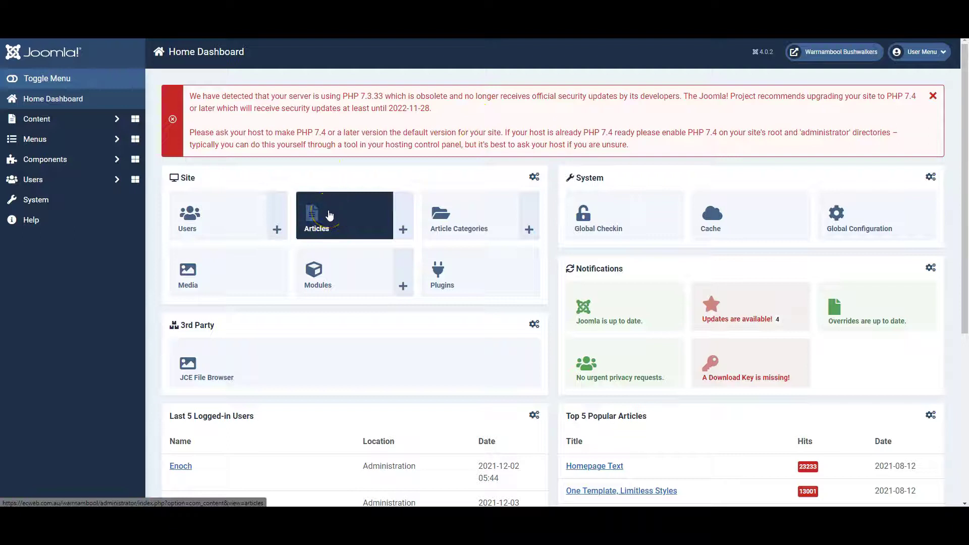
# Step: Open Content > Articles to list the articles, with the FAQ article (ID 140) first
pyautogui.click(91, 121)
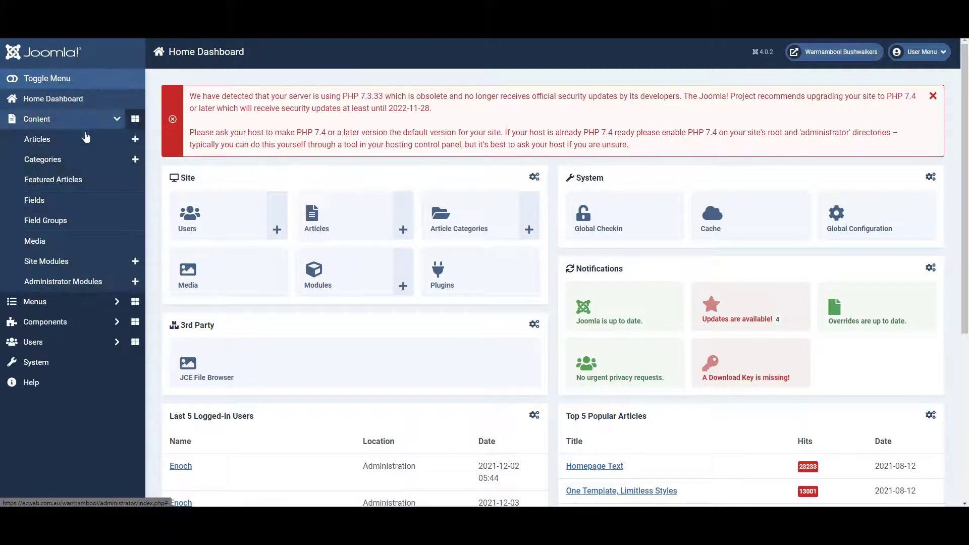
pyautogui.click(48, 141)
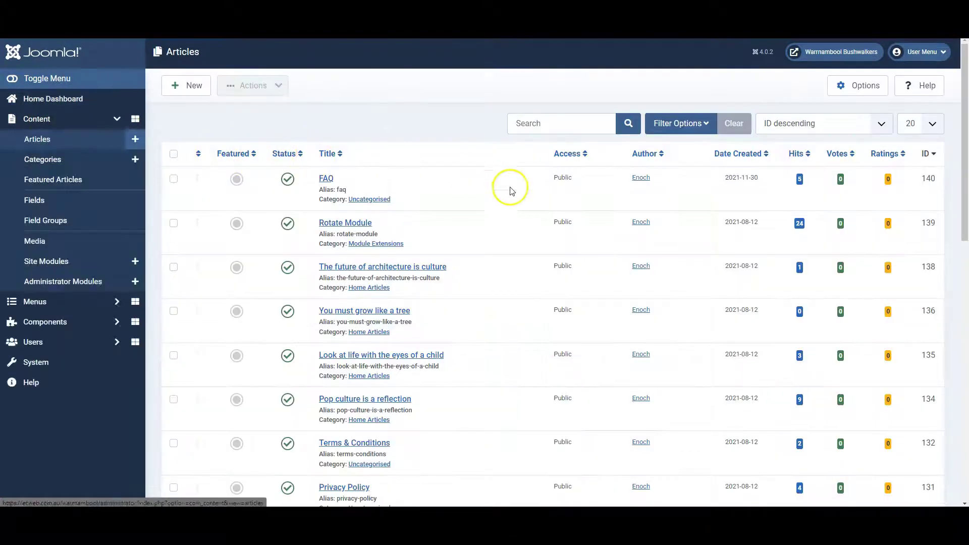
pyautogui.scroll(-5, 404, 393)
pyautogui.scroll(5, 414, 379)
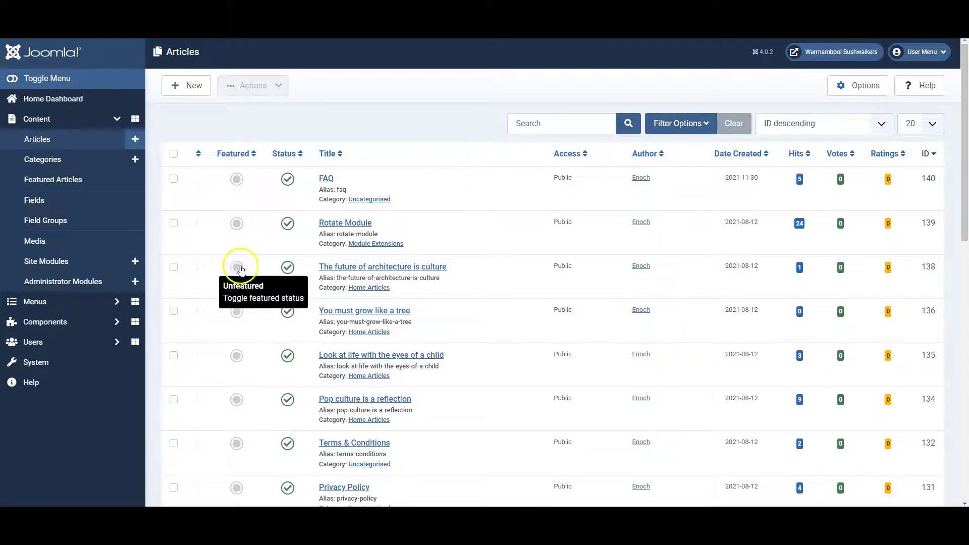
# Step: Show the Main Menu items: Home, Login, menumod-login, FAQ Page and Gallery
pyautogui.click(80, 303)
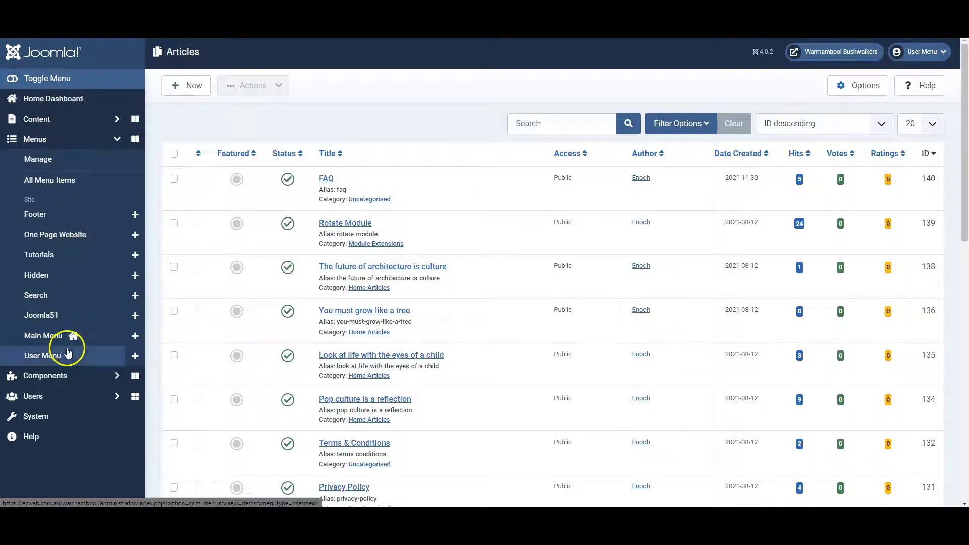
pyautogui.click(96, 341)
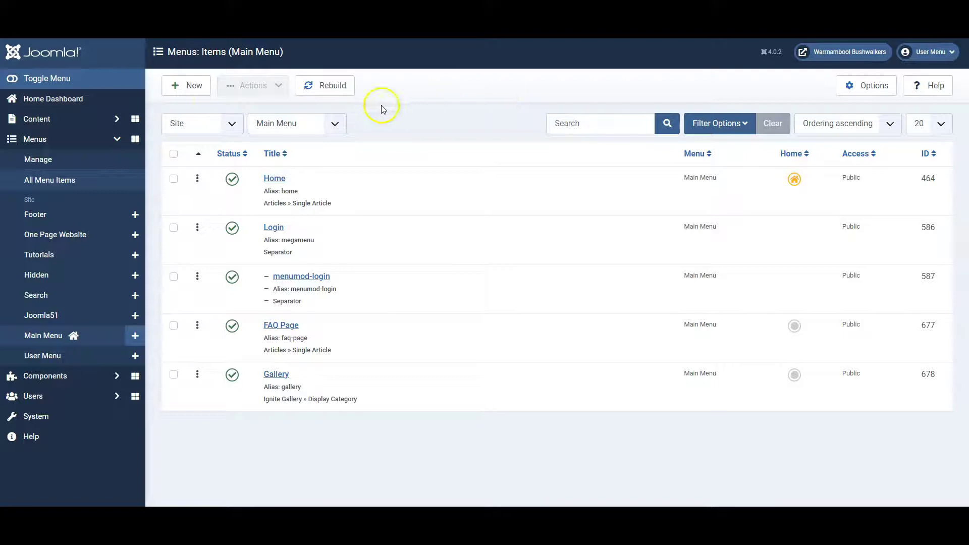
# Step: Start a new Main Menu item titled 'Test'
pyautogui.click(183, 86)
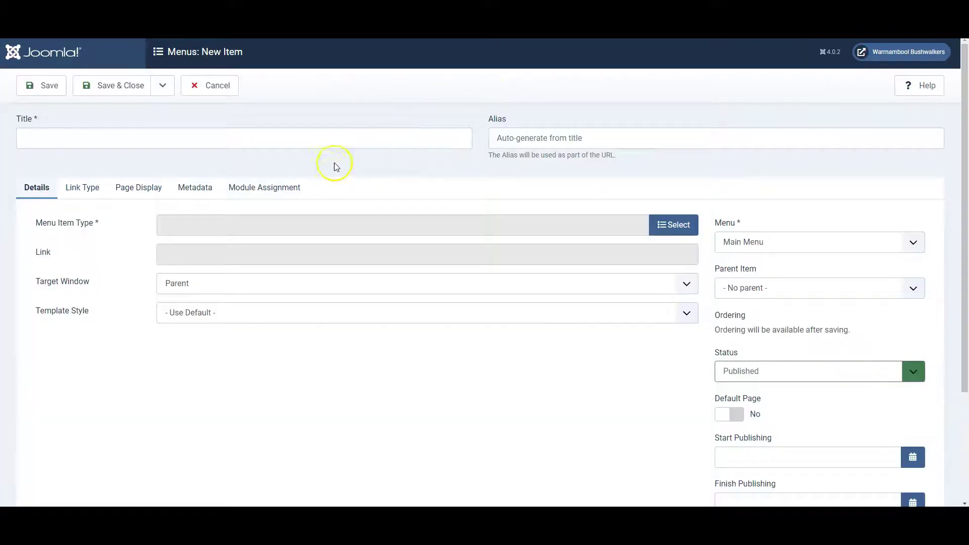
pyautogui.click(236, 142)
pyautogui.write('Test')
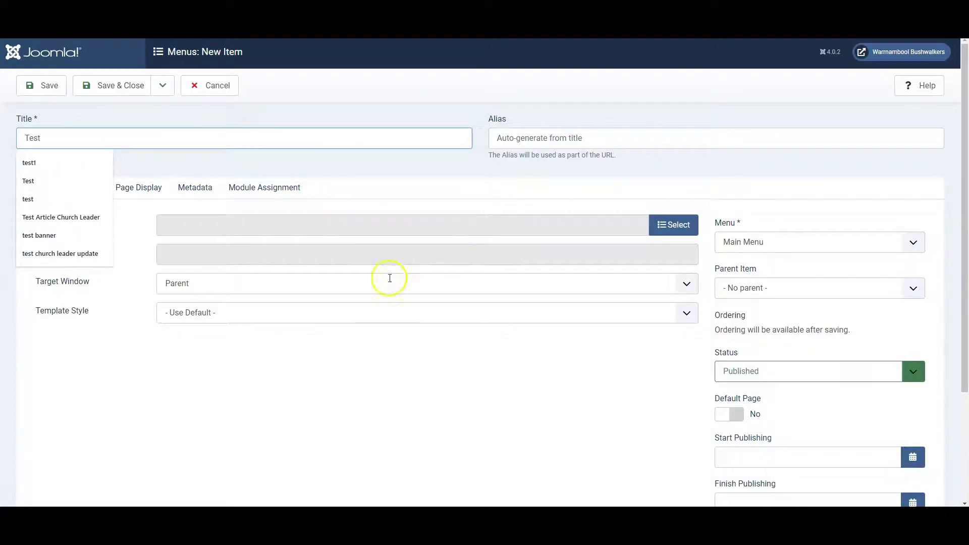
pyautogui.click(492, 373)
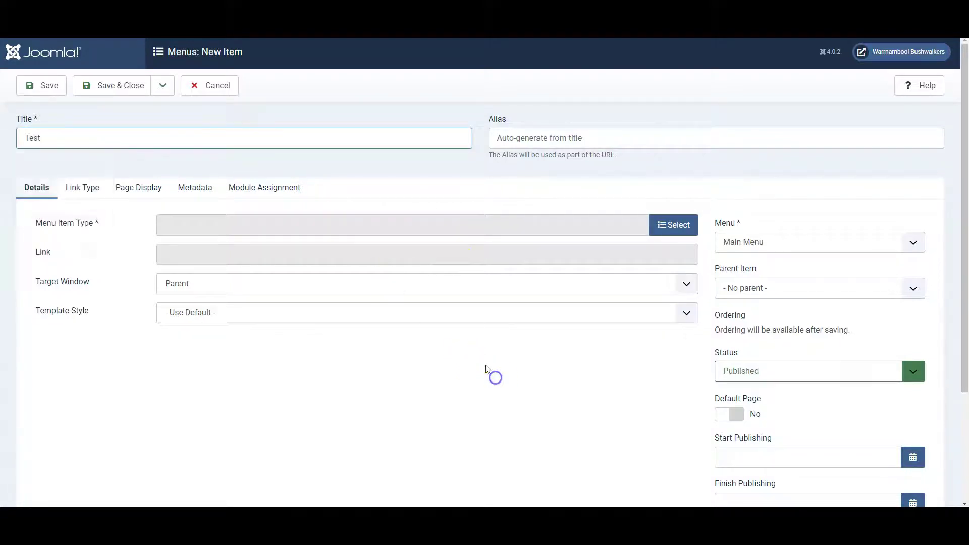
# Step: Set the menu item type to Articles > Single Article
pyautogui.click(679, 228)
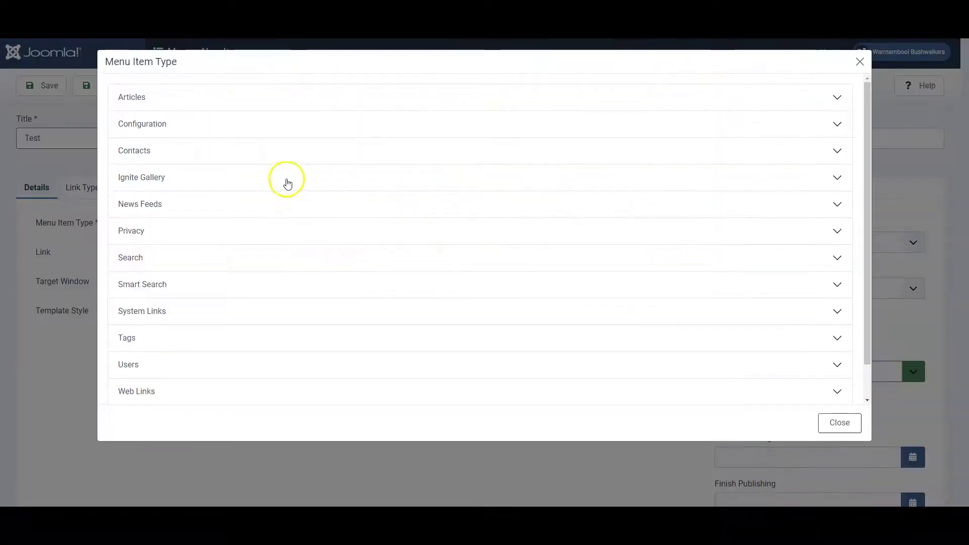
pyautogui.click(122, 98)
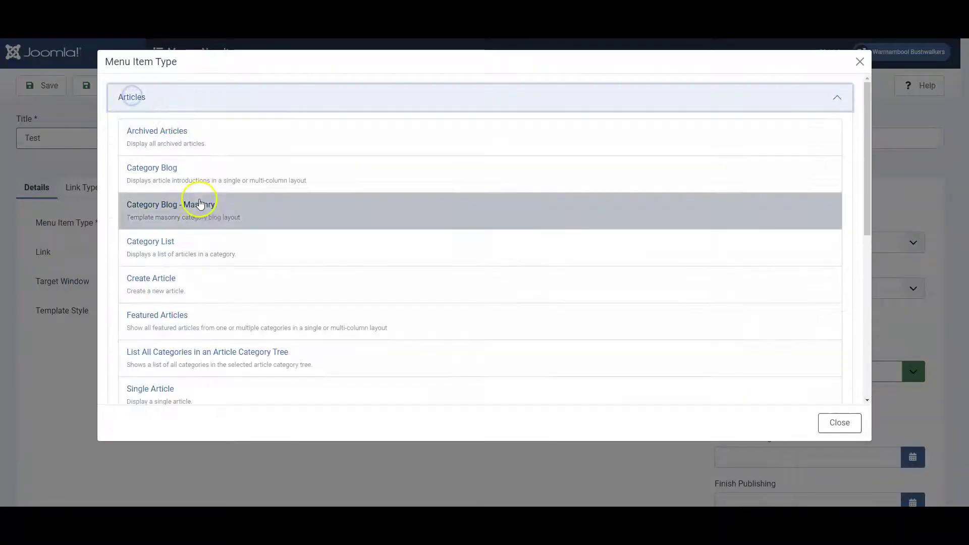
pyautogui.scroll(-1, 233, 328)
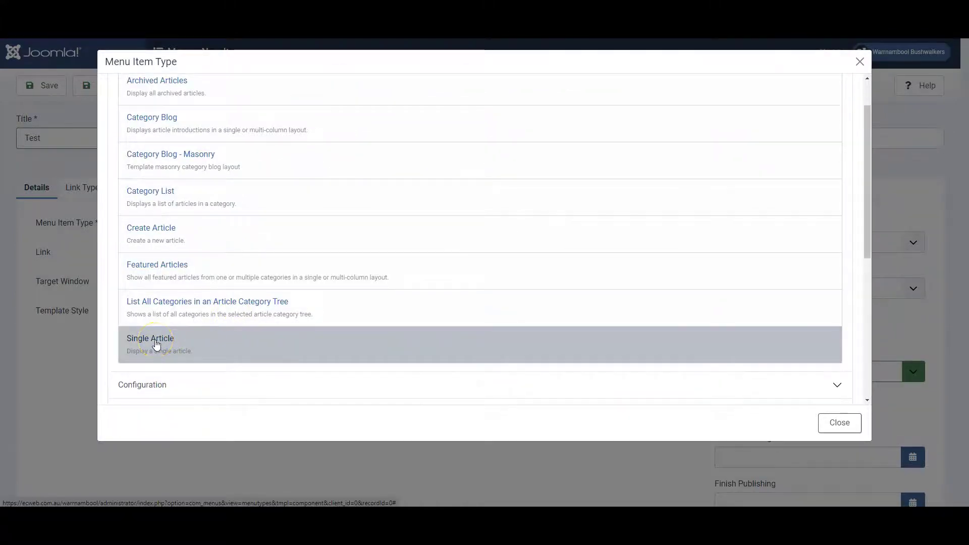
pyautogui.click(156, 343)
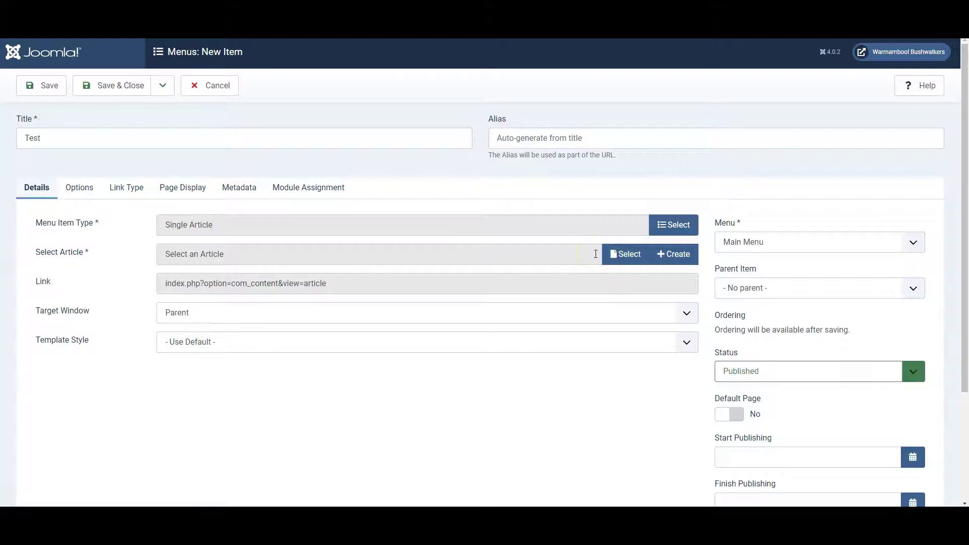
# Step: Create a new article titled 'test' and fill its body with placeholder filler text
pyautogui.click(673, 253)
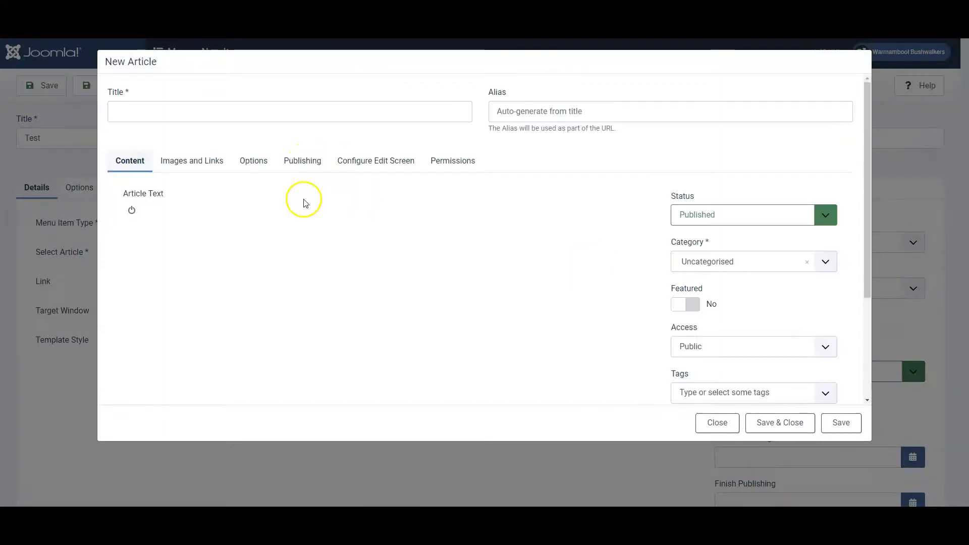
pyautogui.click(214, 112)
pyautogui.write('t')
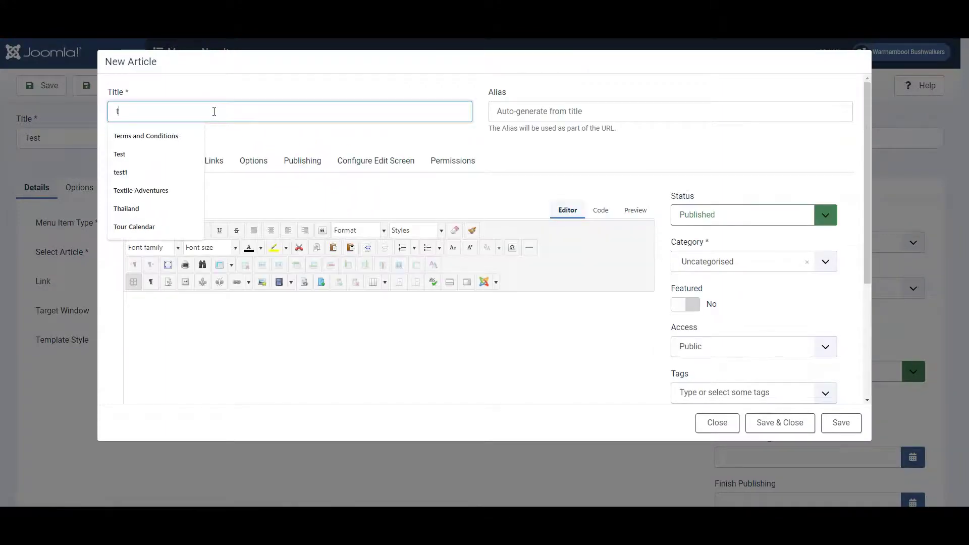
pyautogui.write('est')
pyautogui.click(305, 334)
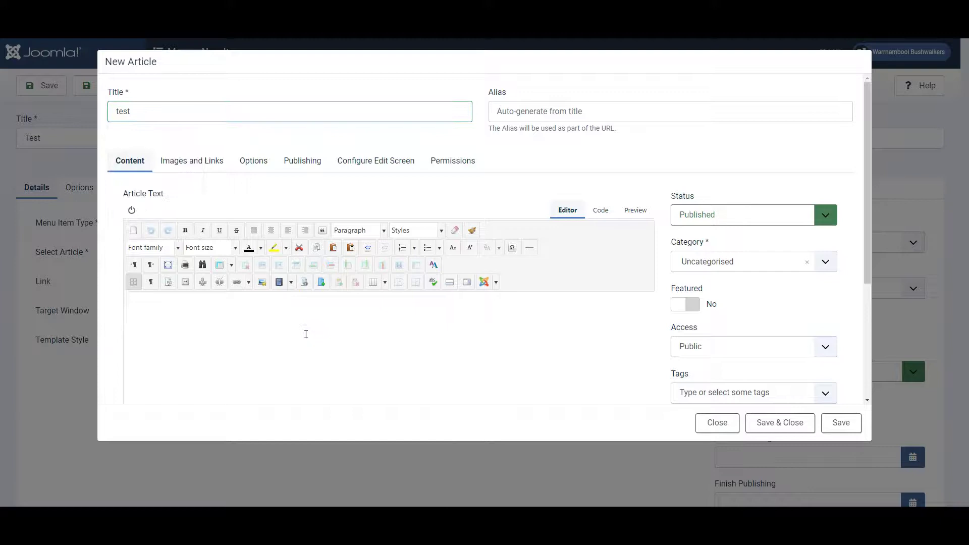
pyautogui.write('afjlajfl;af kl;a a;sdfj a;lsf')
pyautogui.write('alkfjal;fj ;alsjf')
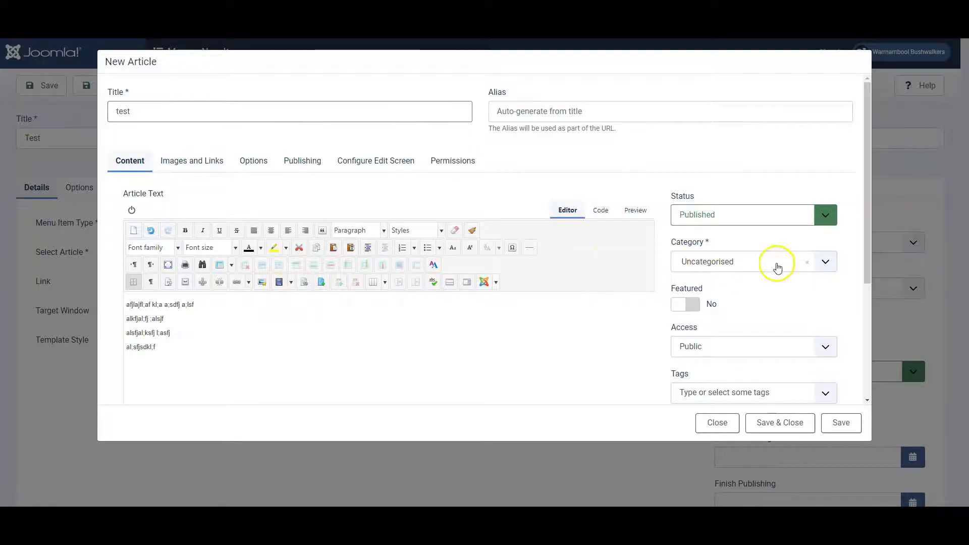
# Step: Set the test article's category to News
pyautogui.click(822, 260)
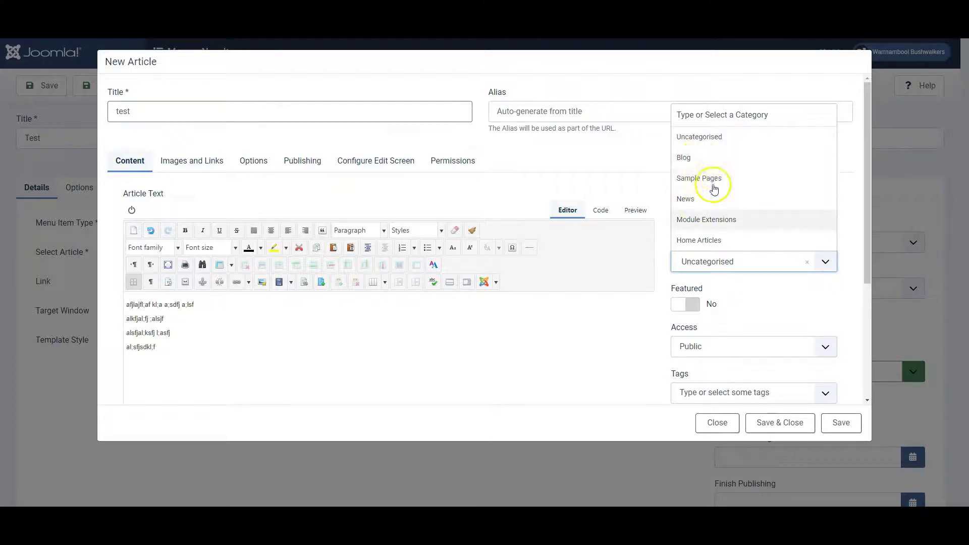
pyautogui.scroll(-2, 729, 202)
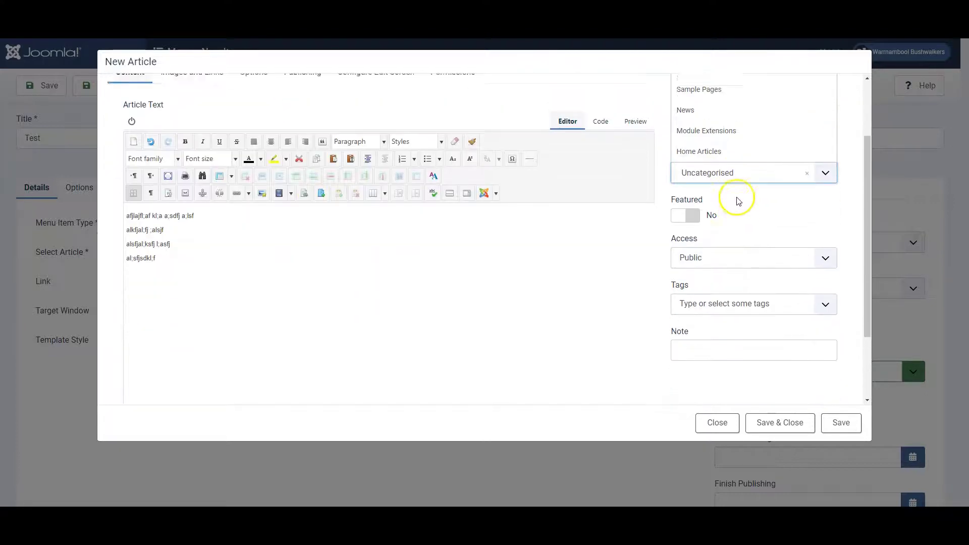
pyautogui.scroll(3, 734, 200)
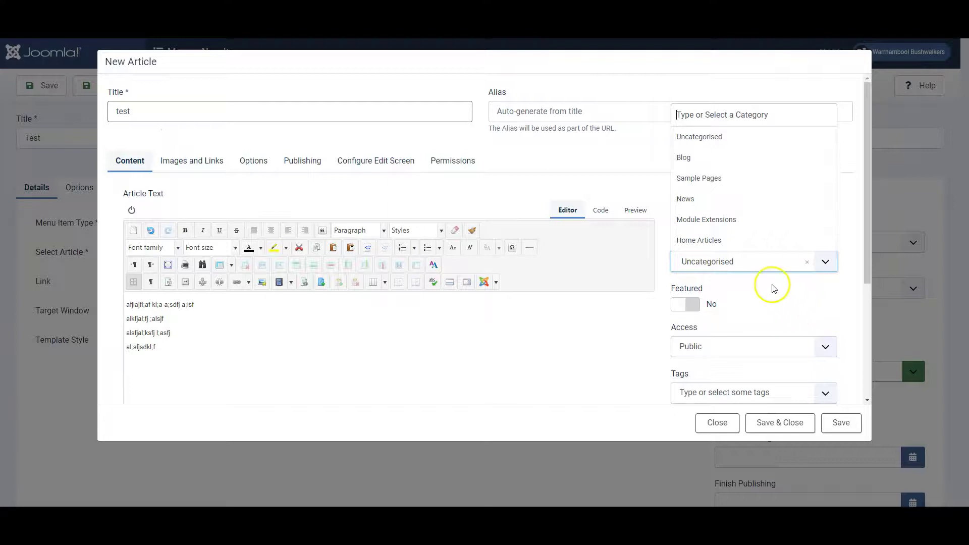
pyautogui.click(703, 199)
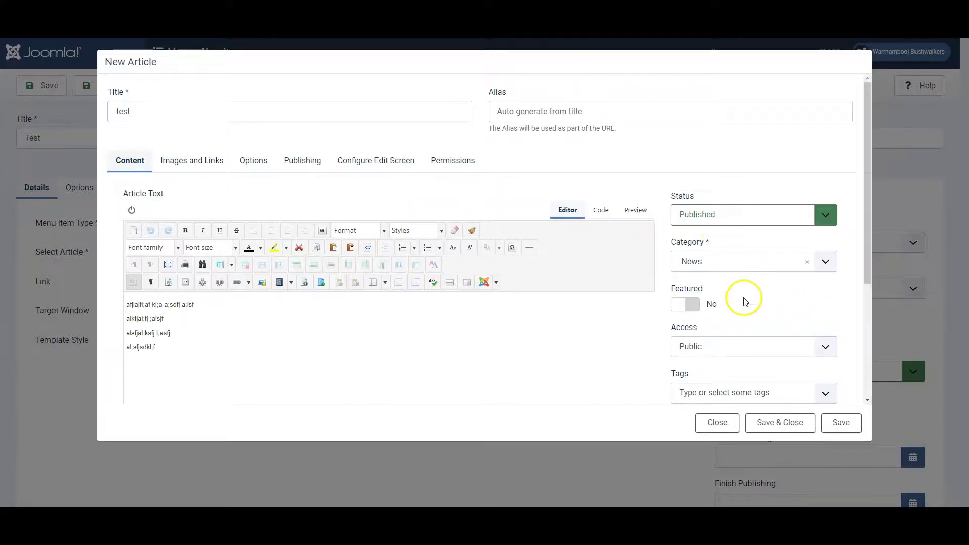
pyautogui.scroll(-2, 739, 293)
pyautogui.scroll(2, 605, 321)
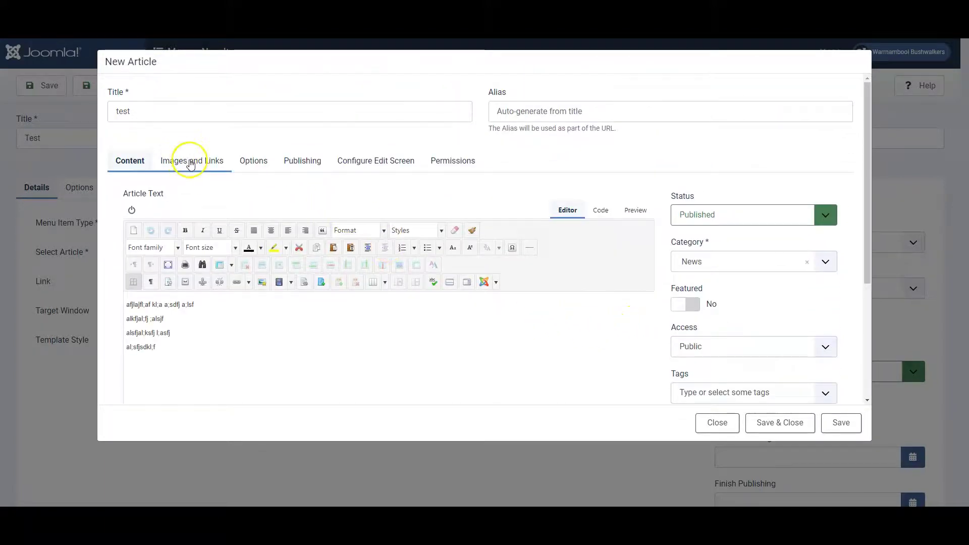
# Step: Review the Images and Links settings, then save and close the article
pyautogui.click(208, 171)
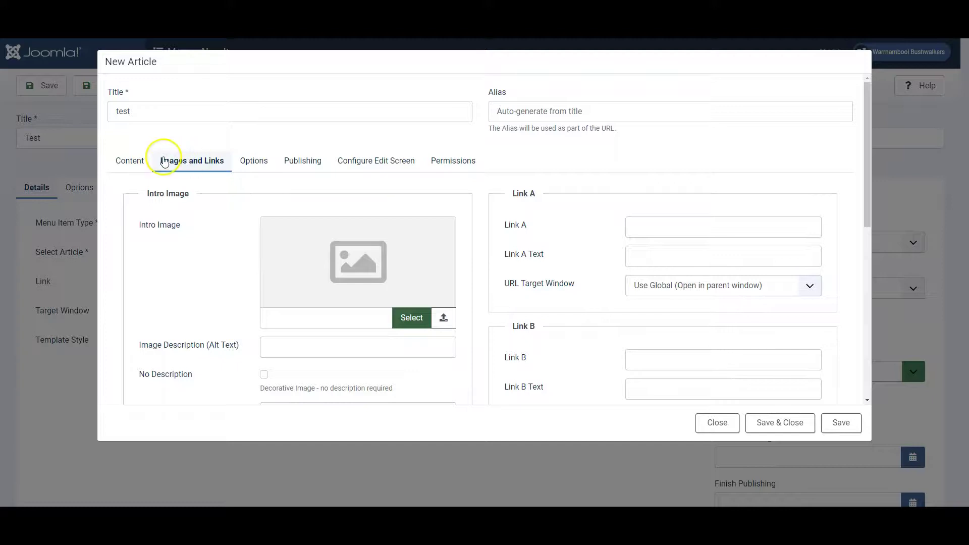
pyautogui.click(138, 167)
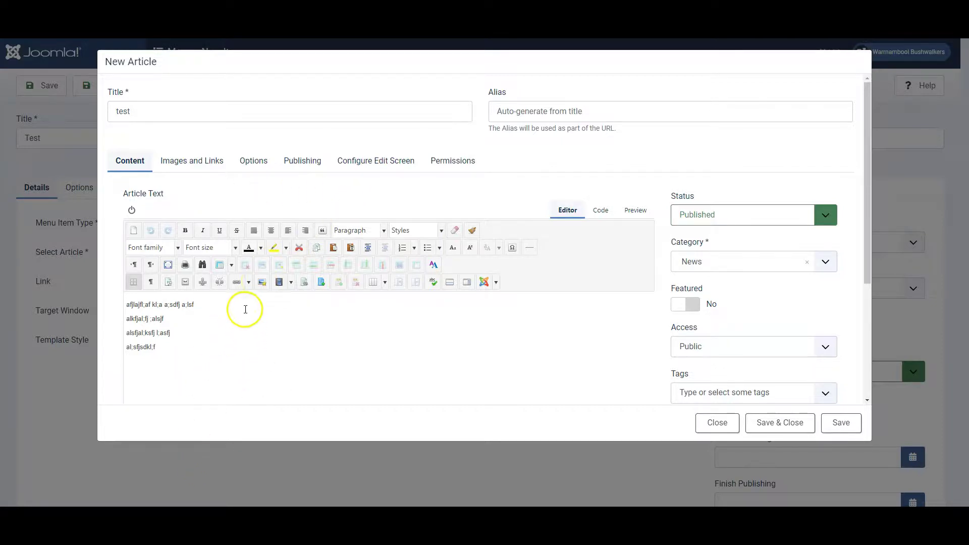
pyautogui.scroll(-1, 818, 293)
pyautogui.scroll(-4, 808, 323)
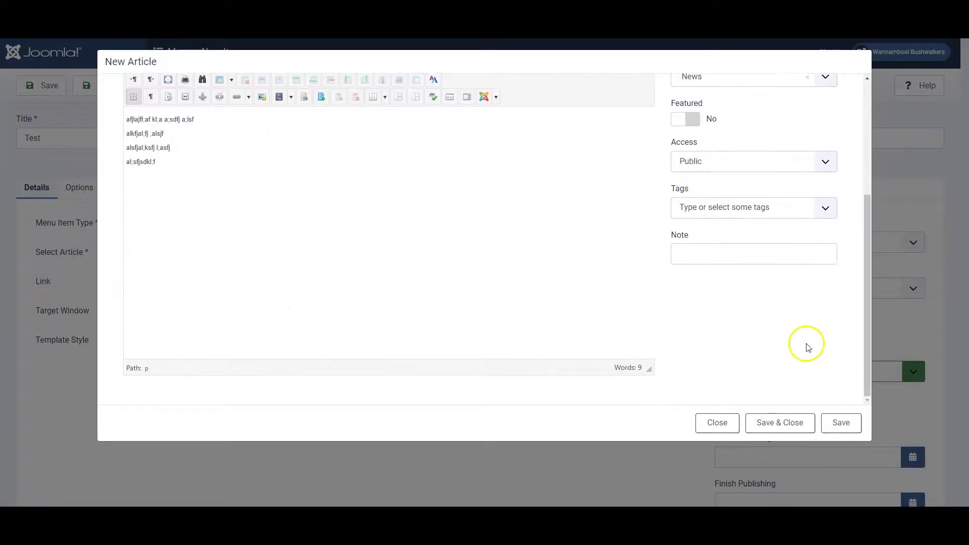
pyautogui.click(796, 423)
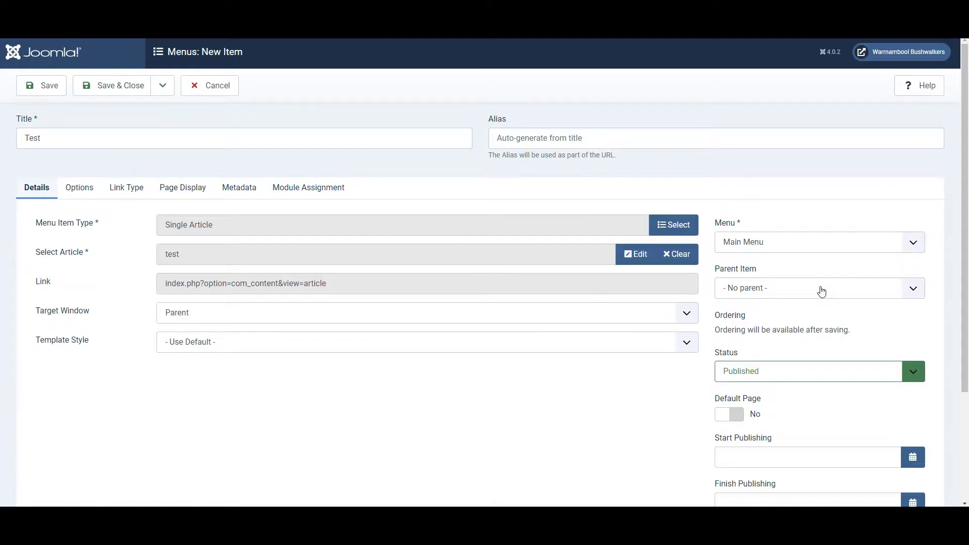
# Step: Make FAQ Page the parent of the Test menu item and save it
pyautogui.click(822, 291)
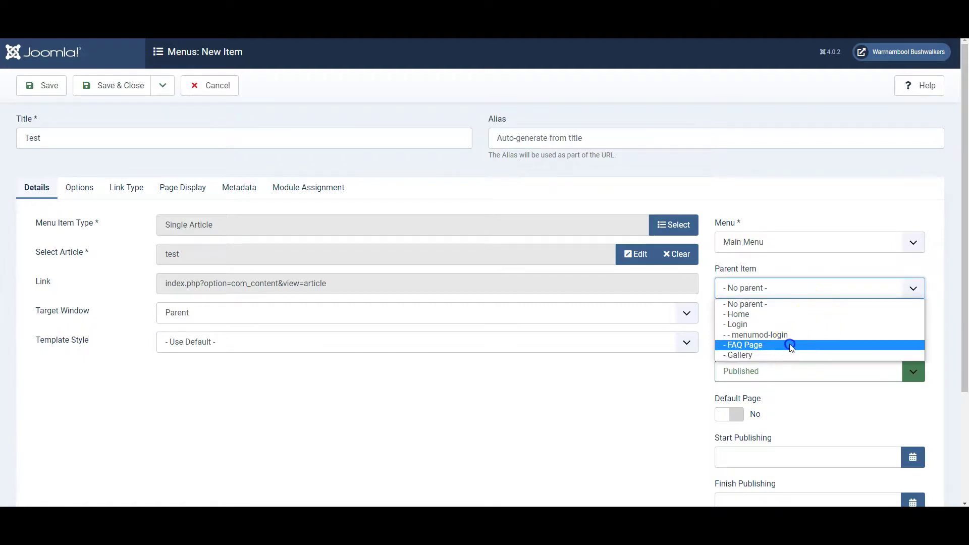
pyautogui.click(790, 346)
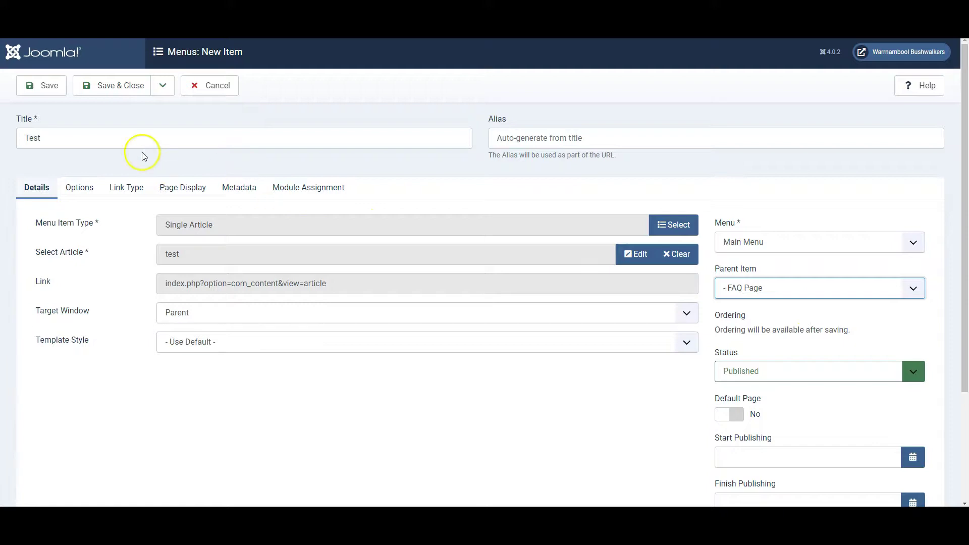
pyautogui.click(110, 89)
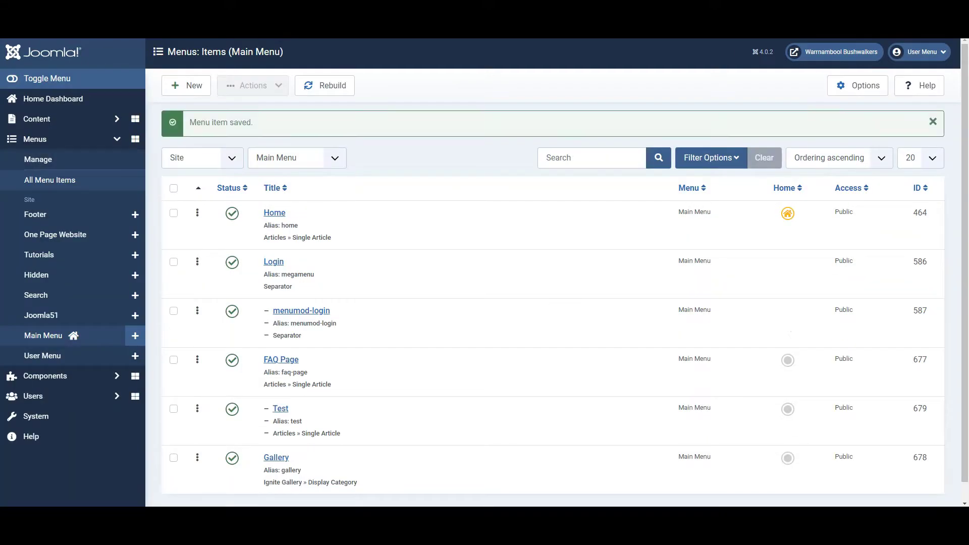
# Step: On the live site, open Test from the FAQ PAGE menu to see the article text
pyautogui.click(833, 52)
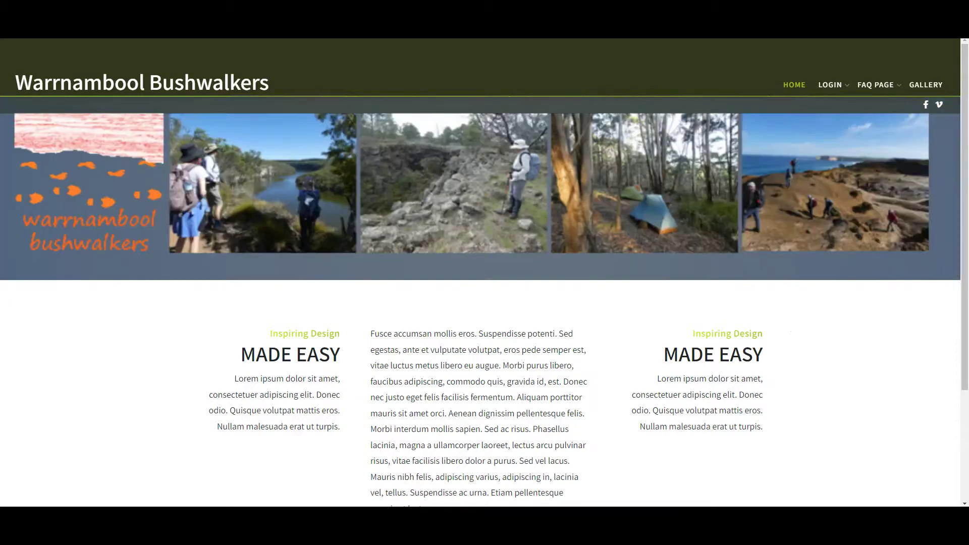
pyautogui.moveTo(890, 87)
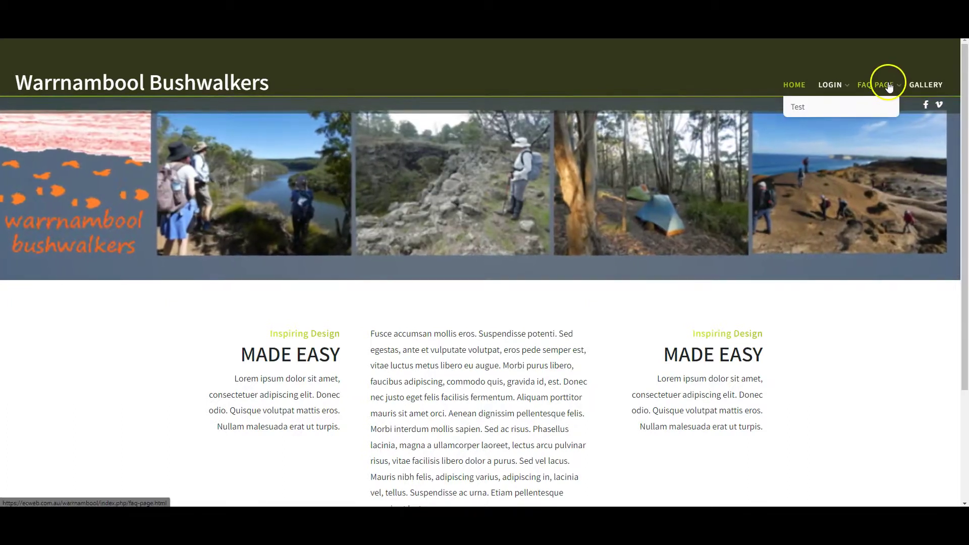
pyautogui.click(798, 107)
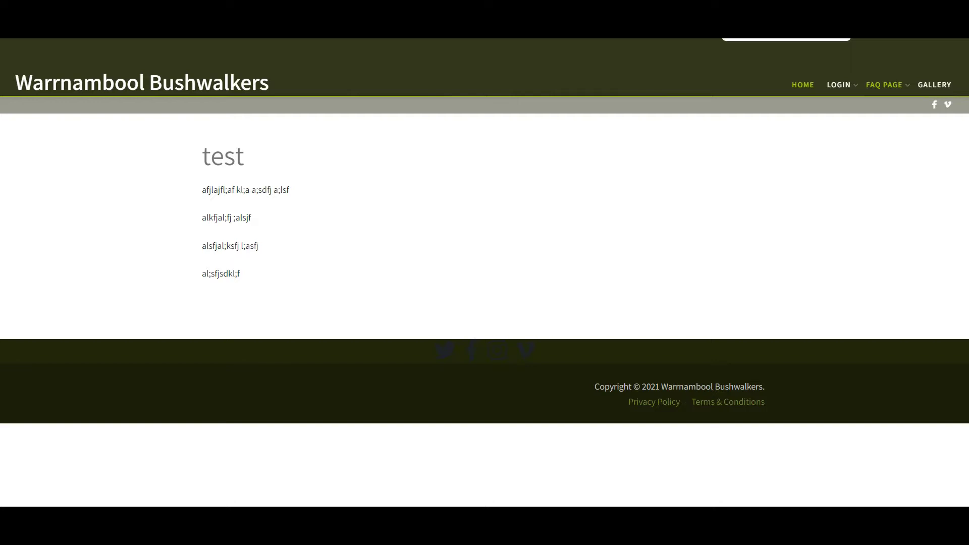
# Step: Unpublish the Test menu item and confirm it no longer appears under FAQ PAGE
pyautogui.hotkey('ctrl', 'w')
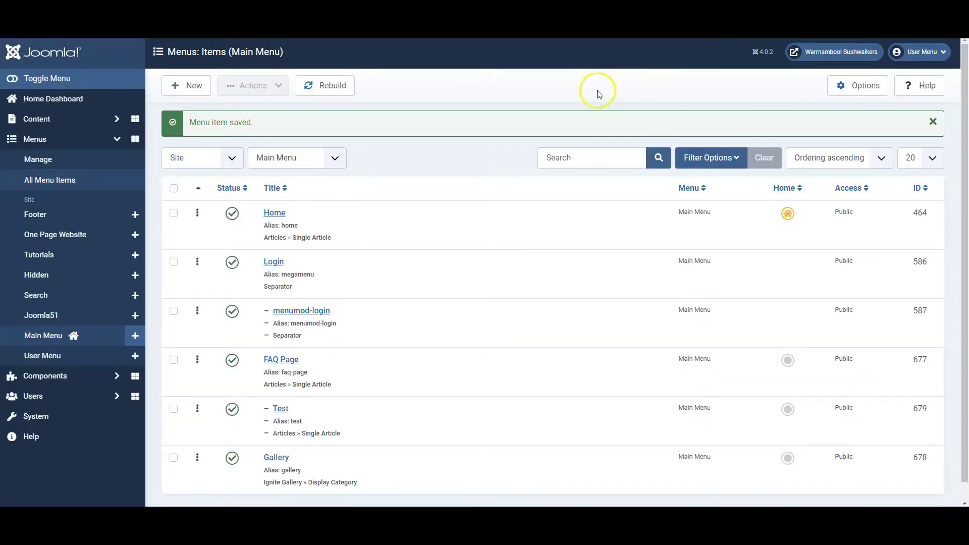
pyautogui.scroll(-2, 422, 307)
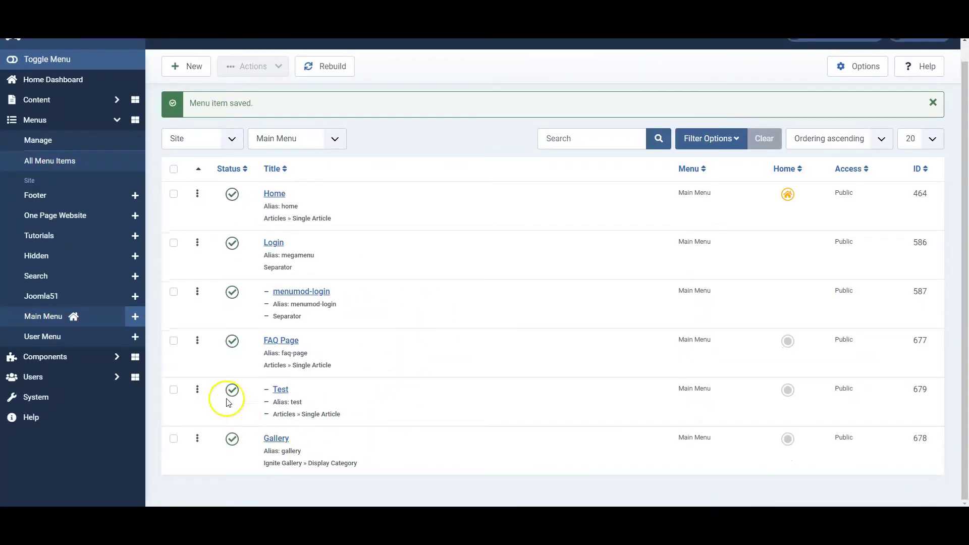
pyautogui.click(235, 391)
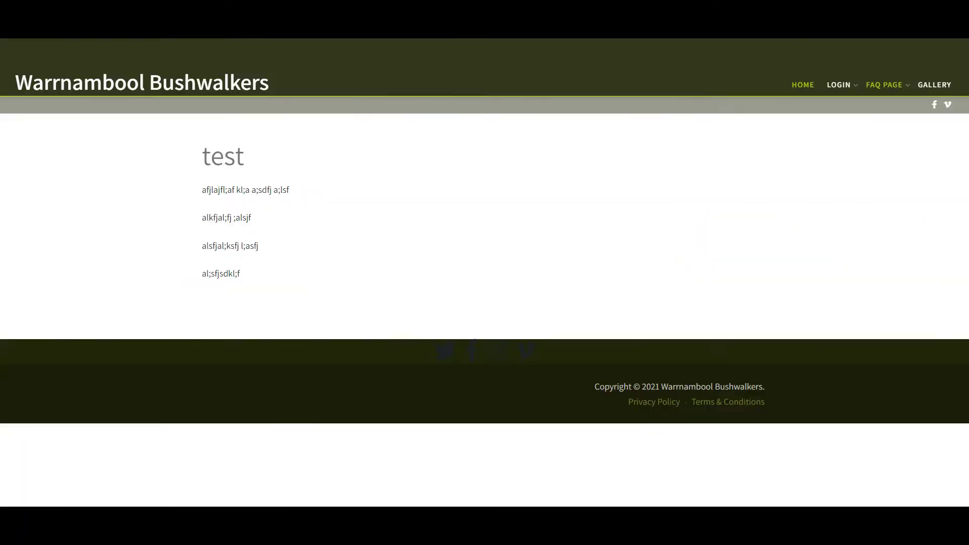
pyautogui.click(802, 87)
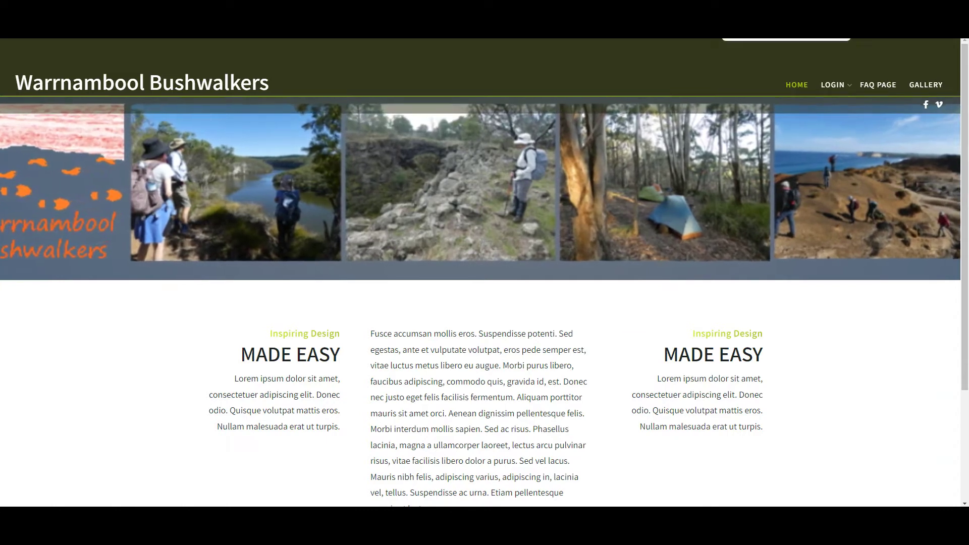
pyautogui.hotkey('ctrl', 'Tab')
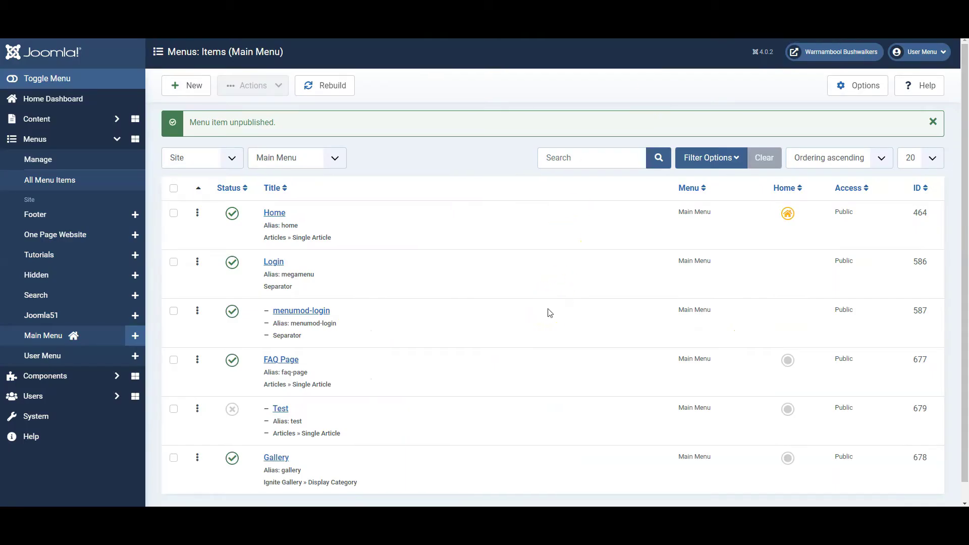